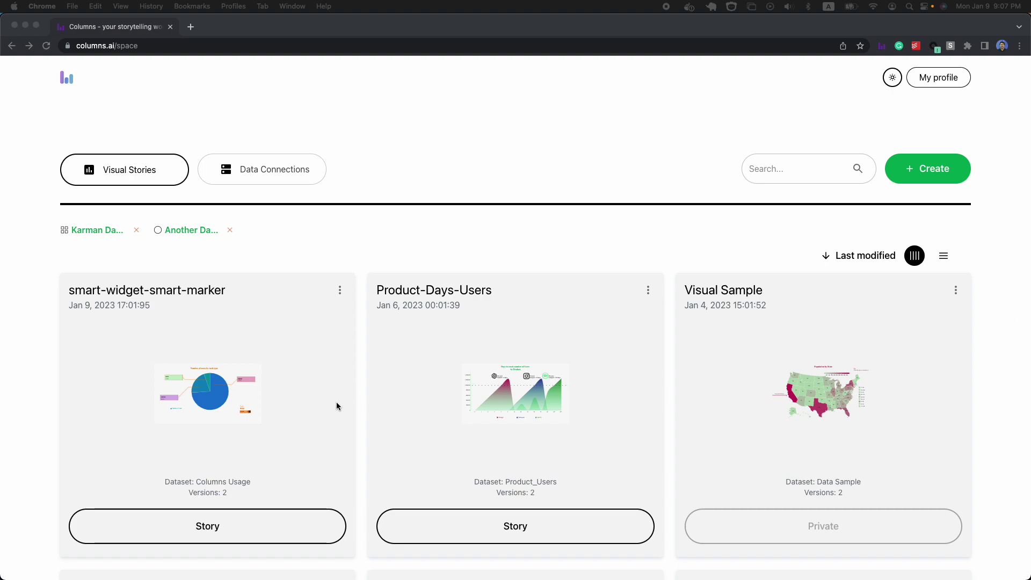
- Preview the smart-widget-smart-marker story's finished doughnut chart with labels and Total widget, then close it
click(219, 397)
click(219, 398)
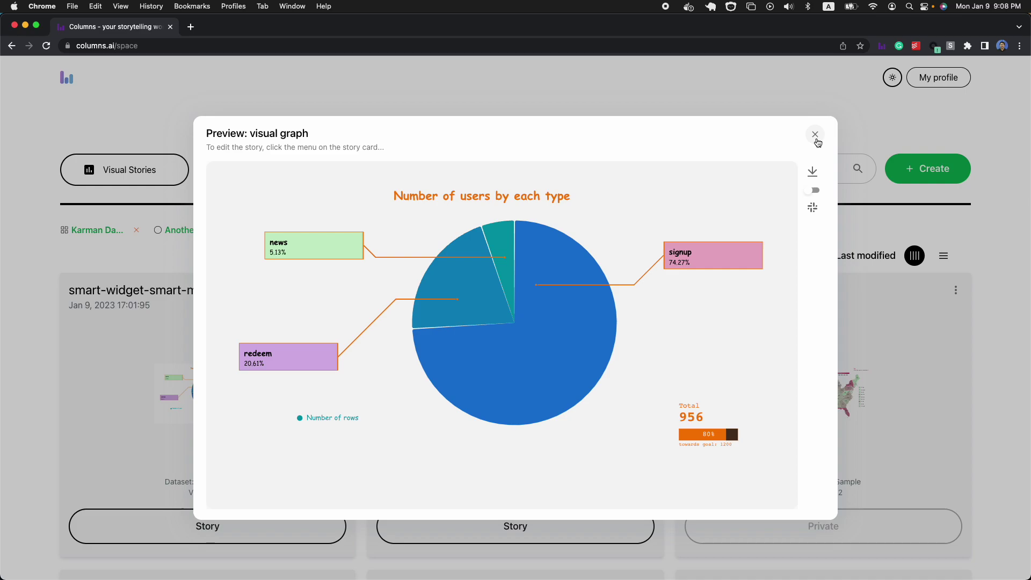
click(815, 136)
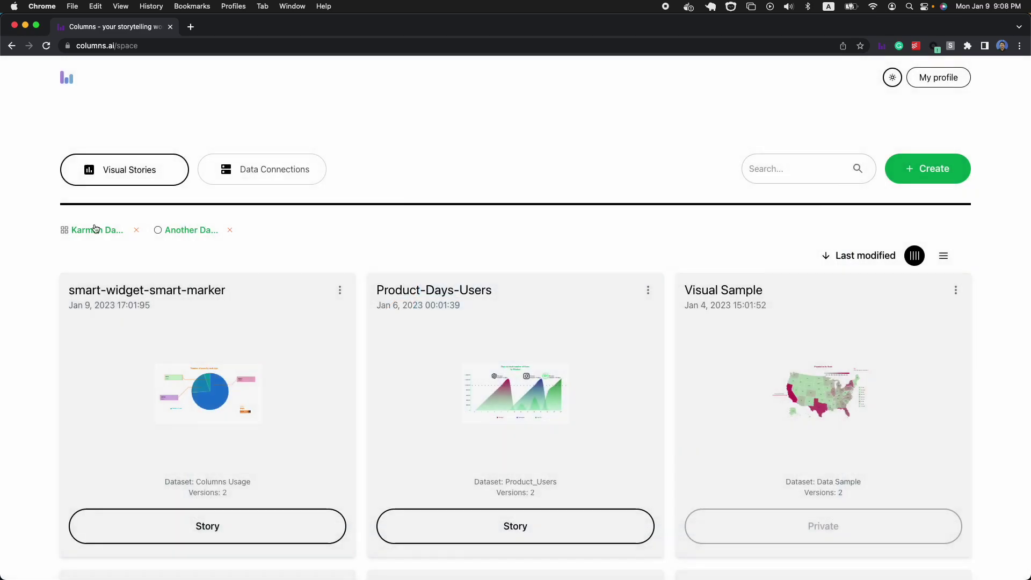
- Create a new visual from the Columns Usage dataset using the 'Number of rows by Type' doughnut template
click(918, 170)
click(168, 244)
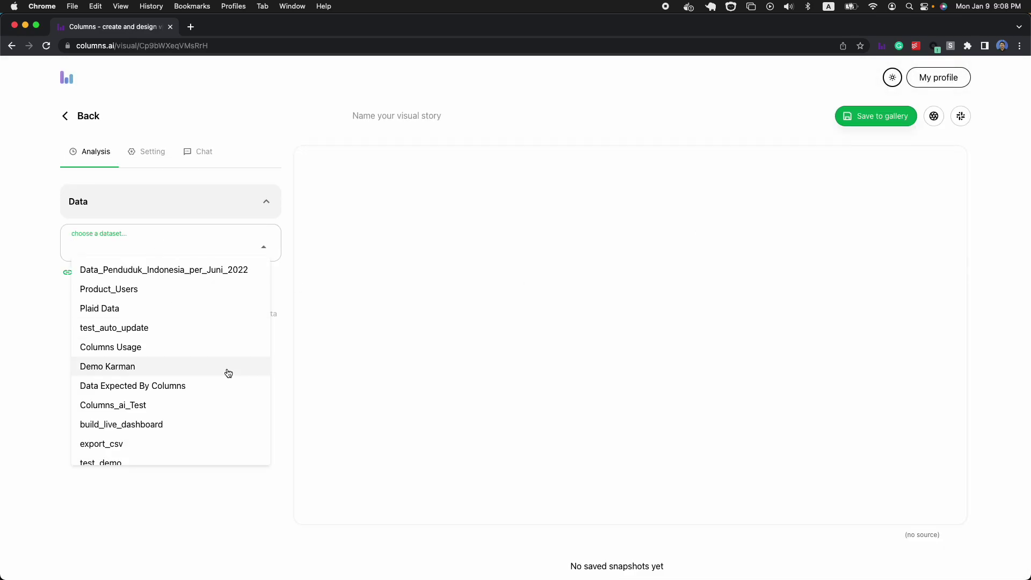
click(127, 353)
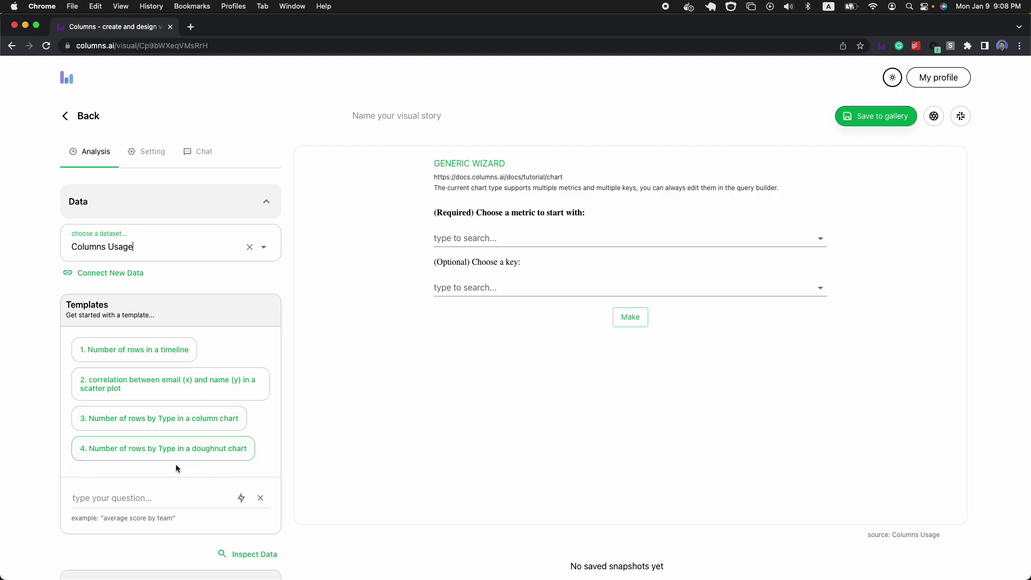
scroll(172, 465, down, 2)
scroll(167, 457, down, 3)
scroll(162, 451, up, 4)
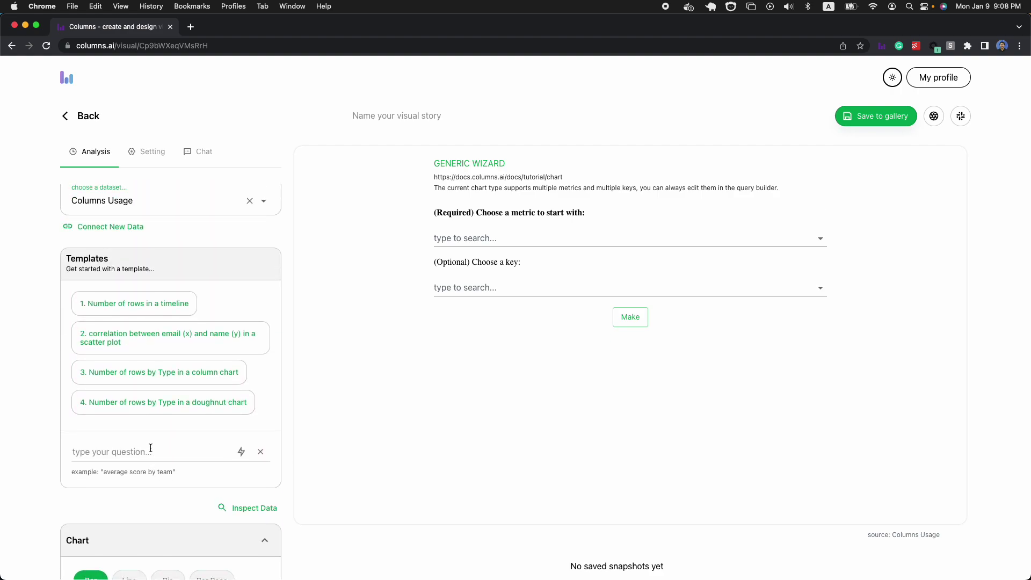
click(146, 408)
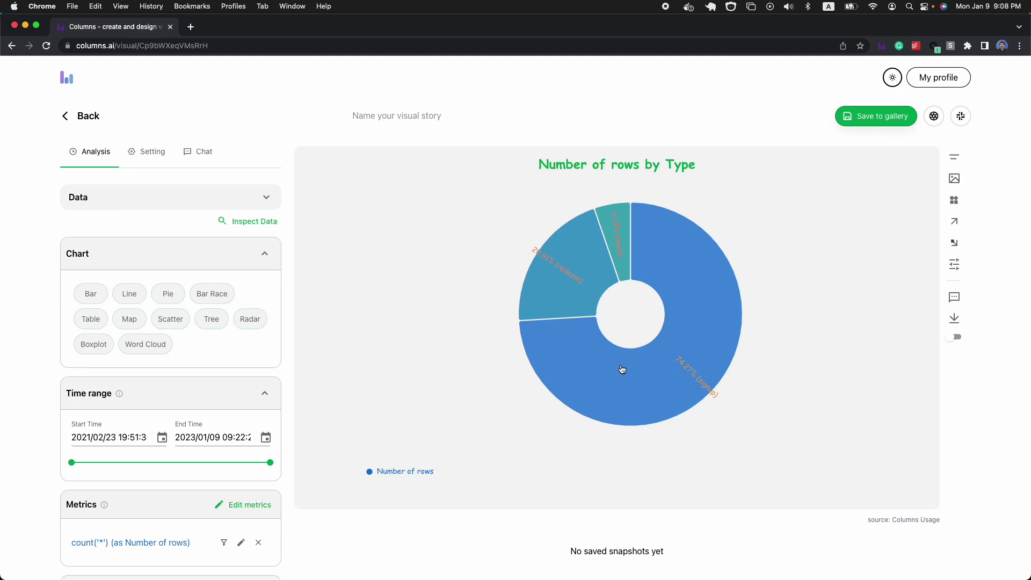
- Turn off Display value in the doughnut's Pie Settings to hide the slice percentages
click(622, 369)
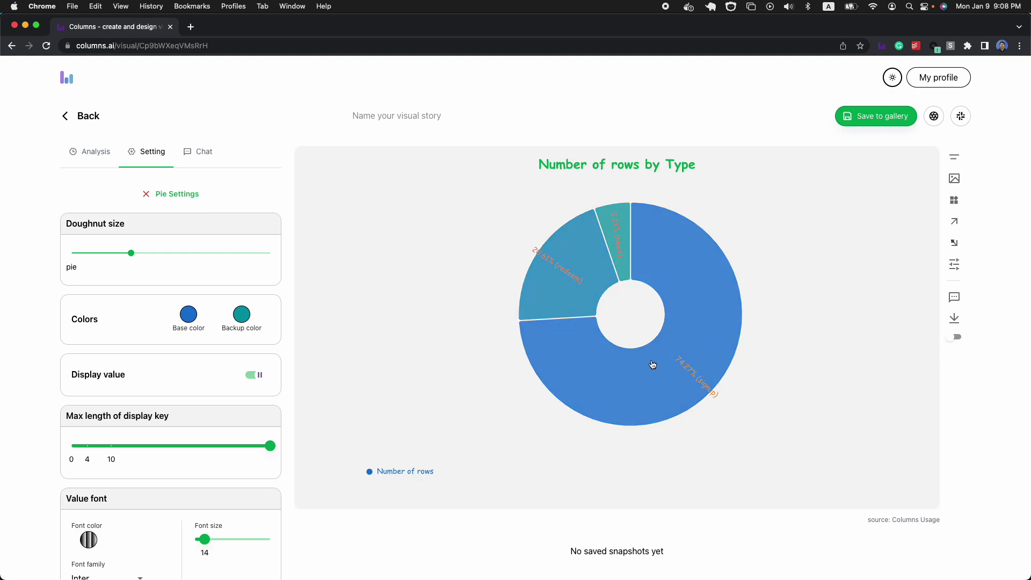
click(253, 375)
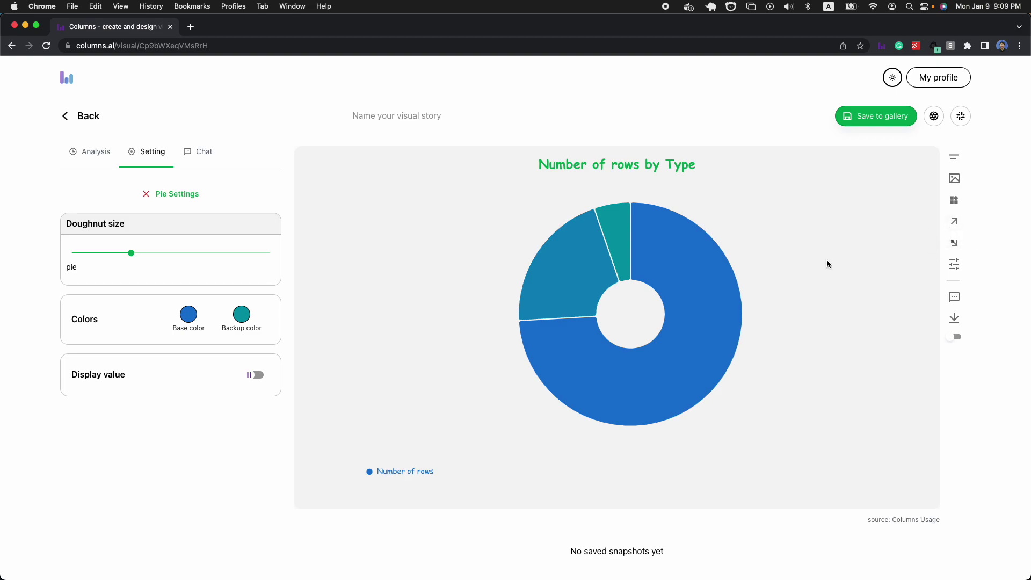
- Add a marker whose arrow points at the redeem slice, labelled 20.61%
click(957, 247)
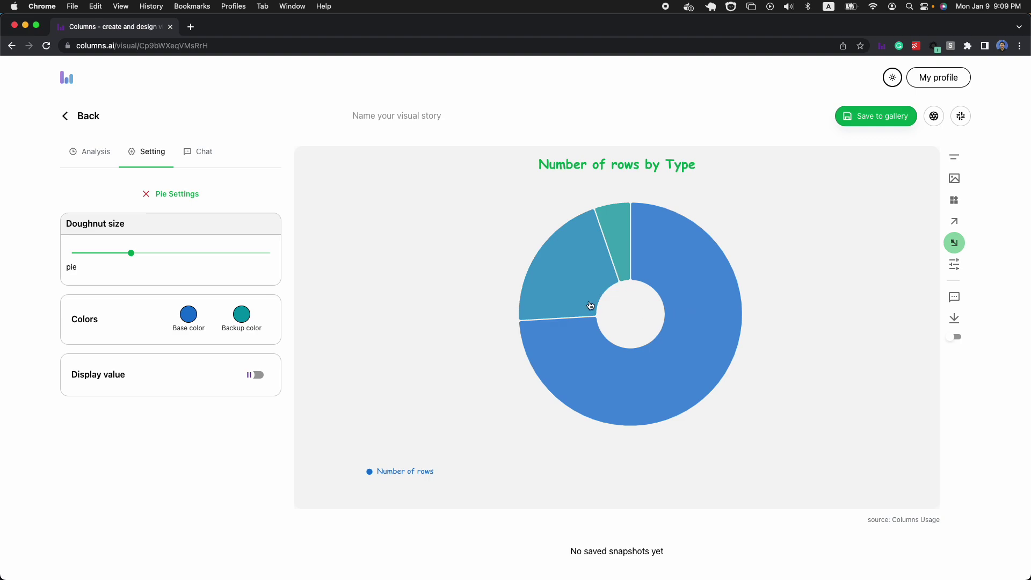
click(416, 259)
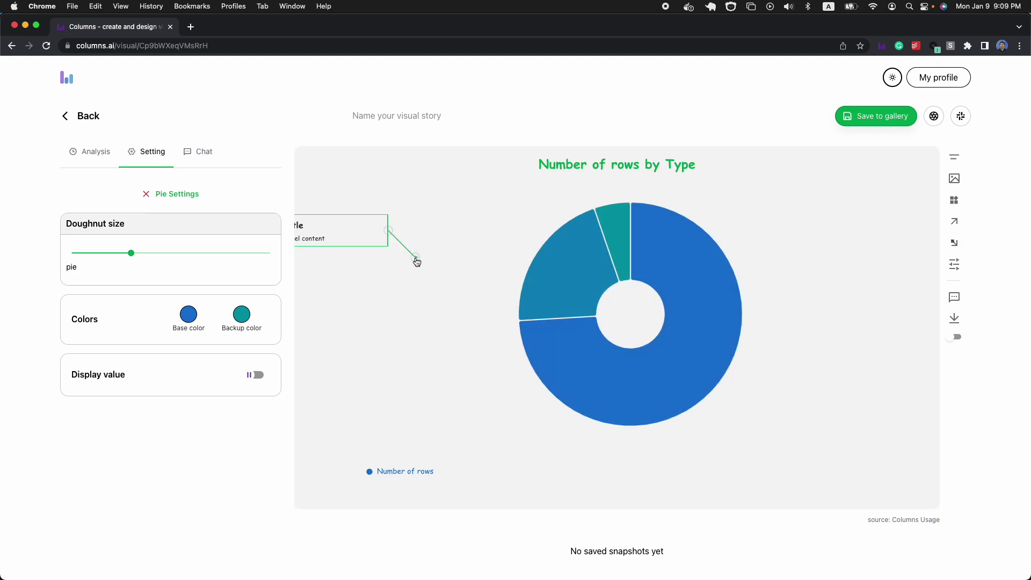
drag(390, 234, 435, 230)
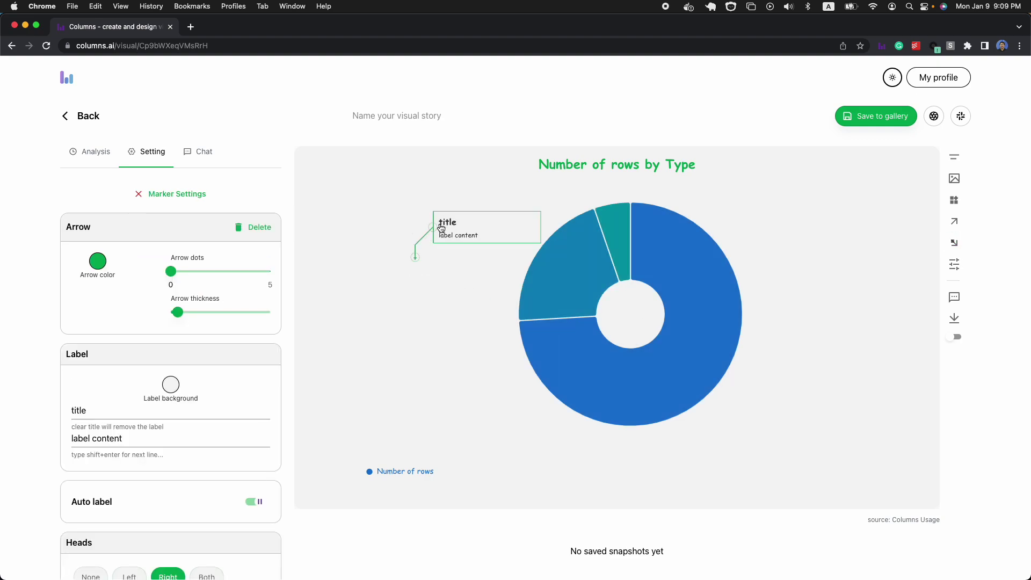
click(417, 261)
drag(417, 262, 578, 281)
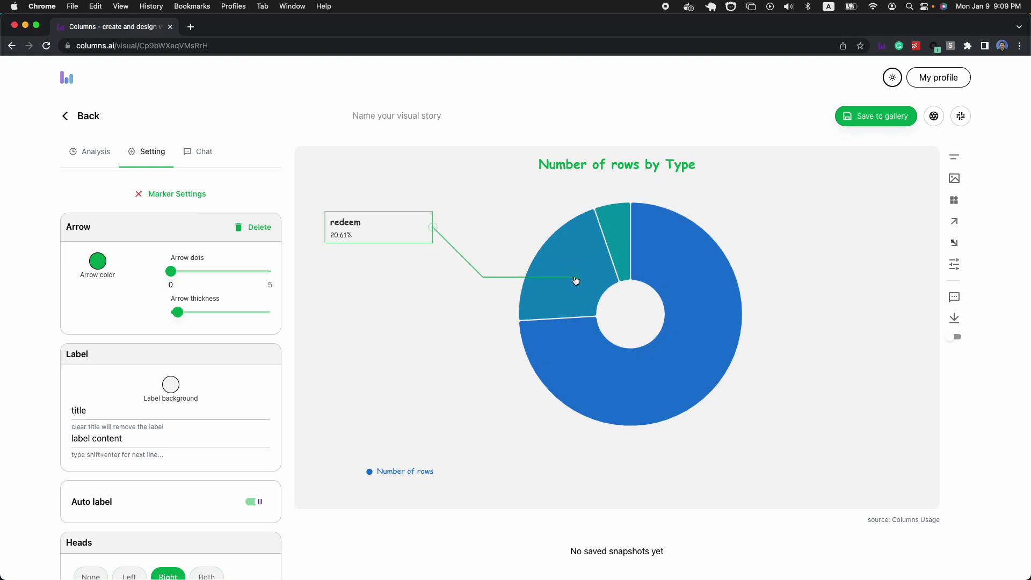
drag(432, 232, 480, 247)
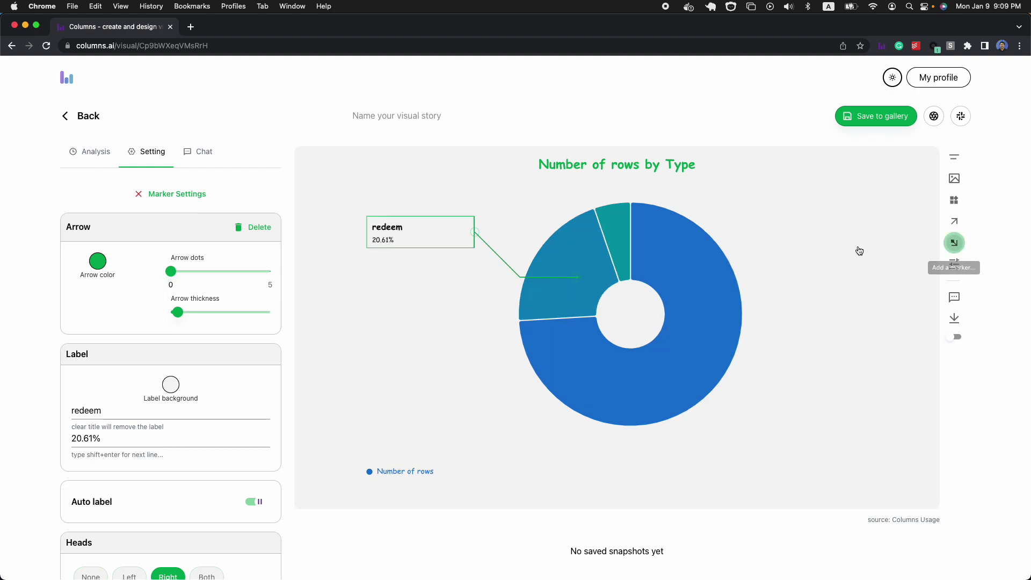
- Add markers pointing at the news (5.13%) and signup (74.27%) slices
click(782, 241)
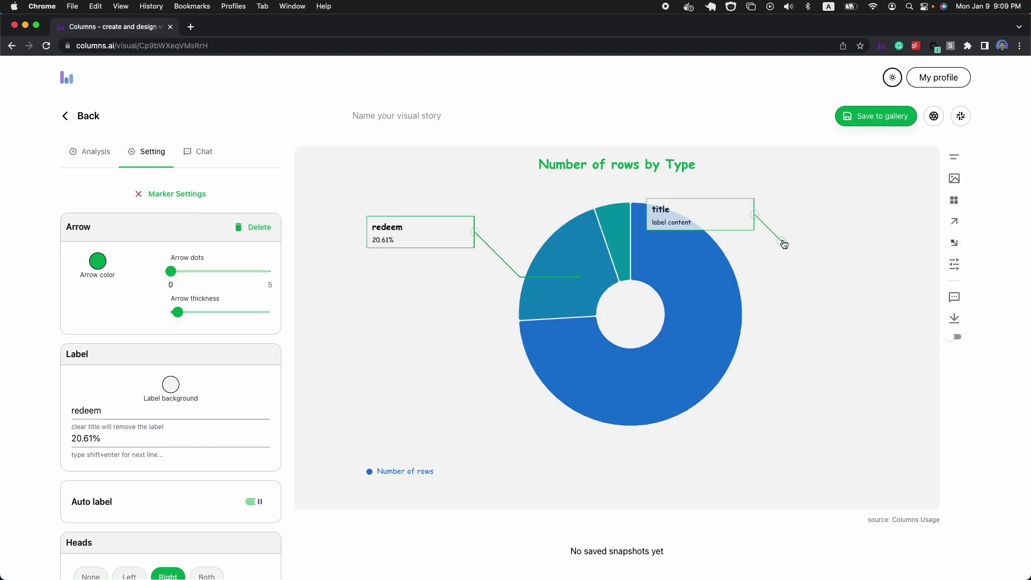
drag(783, 243, 616, 240)
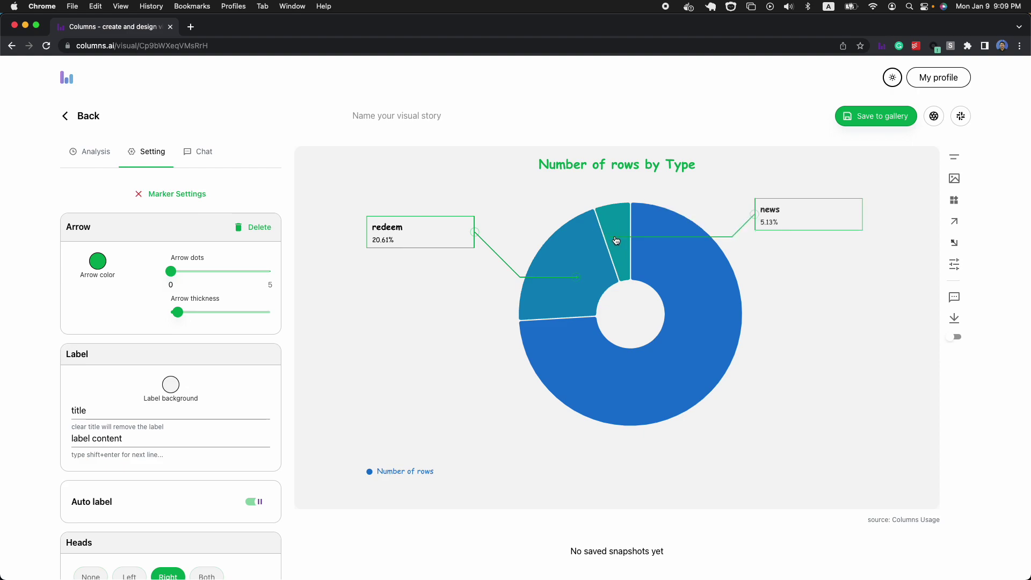
click(955, 244)
click(794, 354)
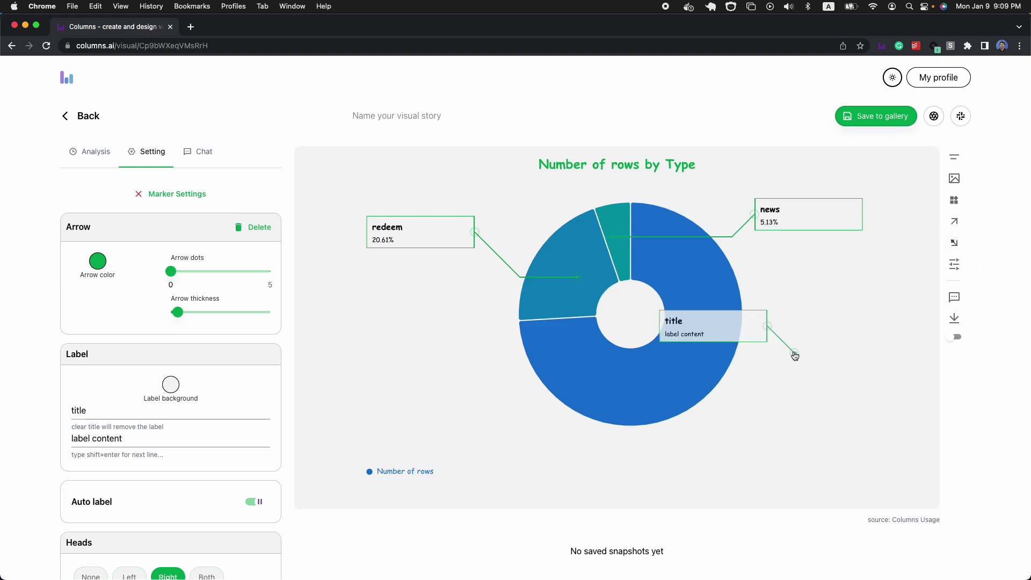
drag(795, 354, 672, 358)
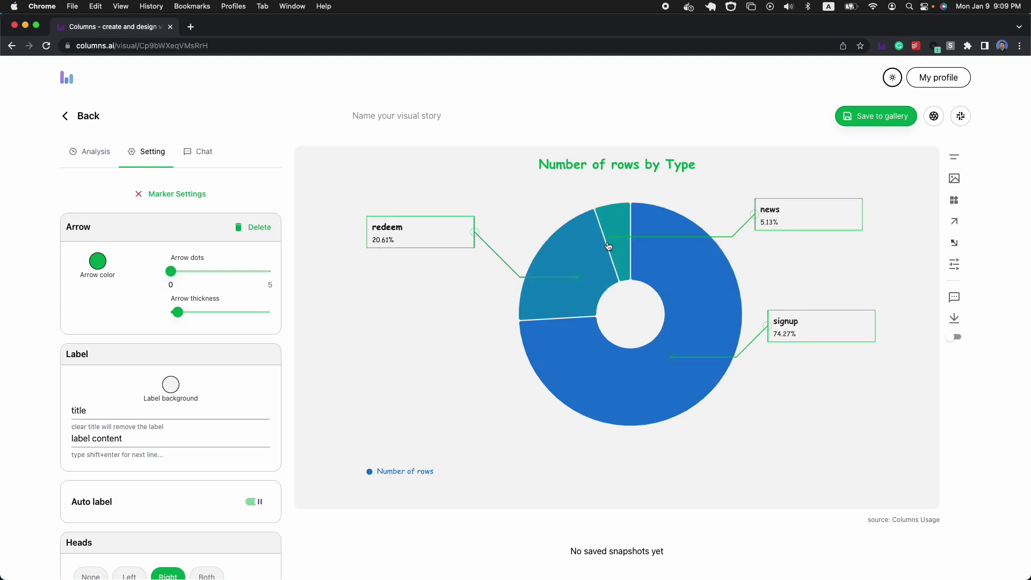
- Add a Total widget beside the doughnut and set its goal to 1200
click(955, 200)
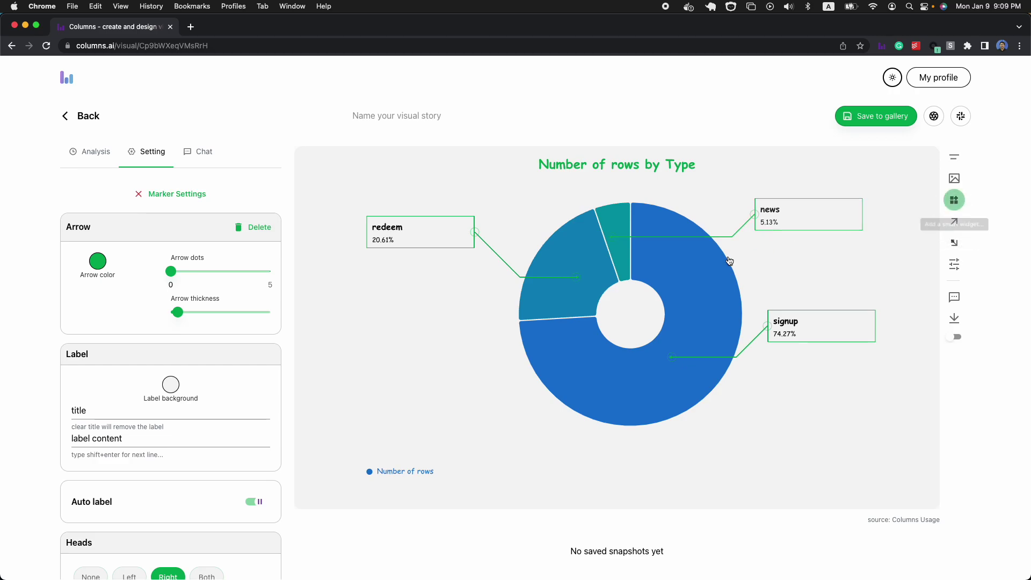
click(379, 352)
drag(400, 368, 399, 343)
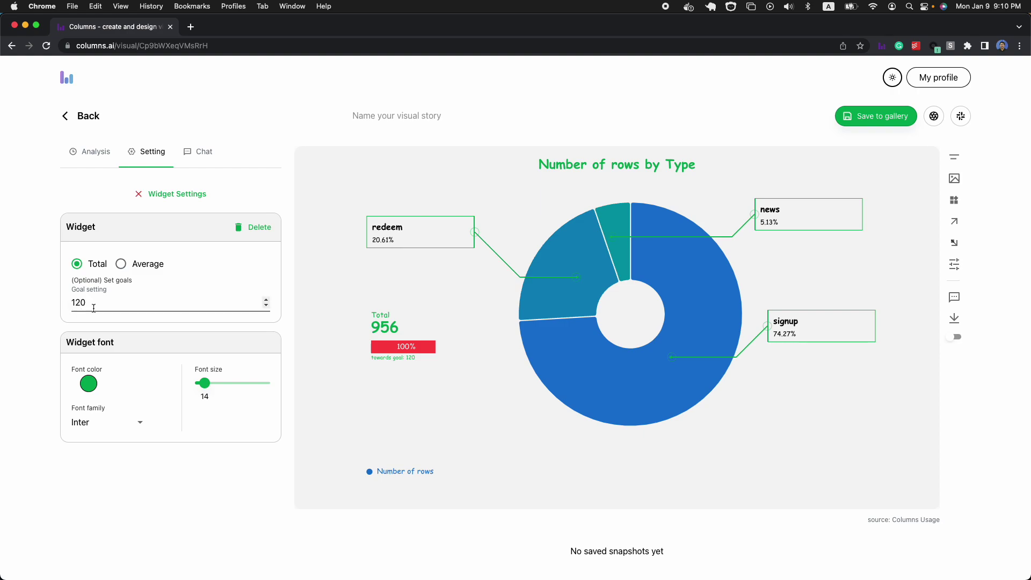
click(121, 307)
text(0)
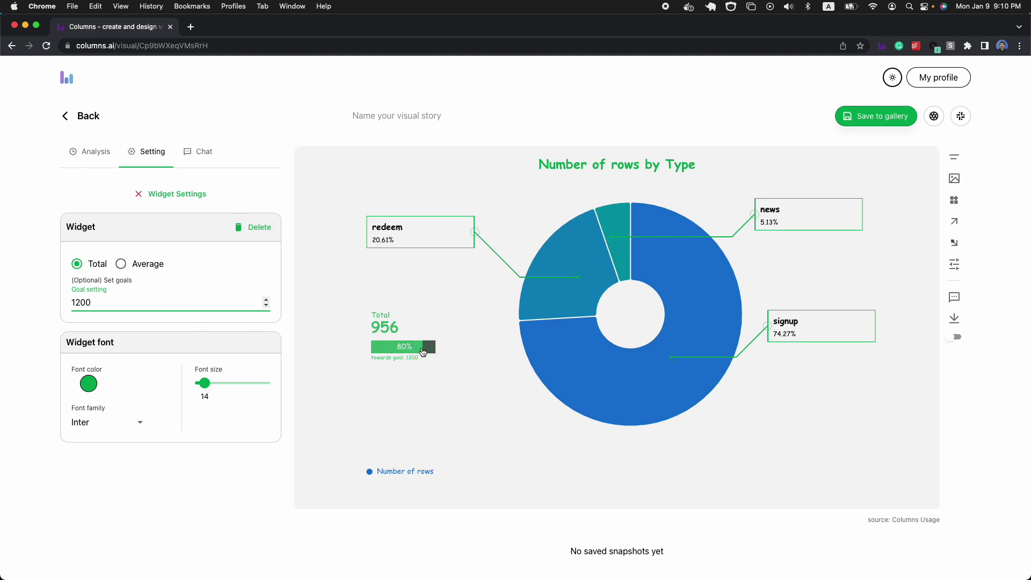
- Set the widget font to Lucida Console, reposition it, and move the legend to the lower right
drag(400, 350, 410, 381)
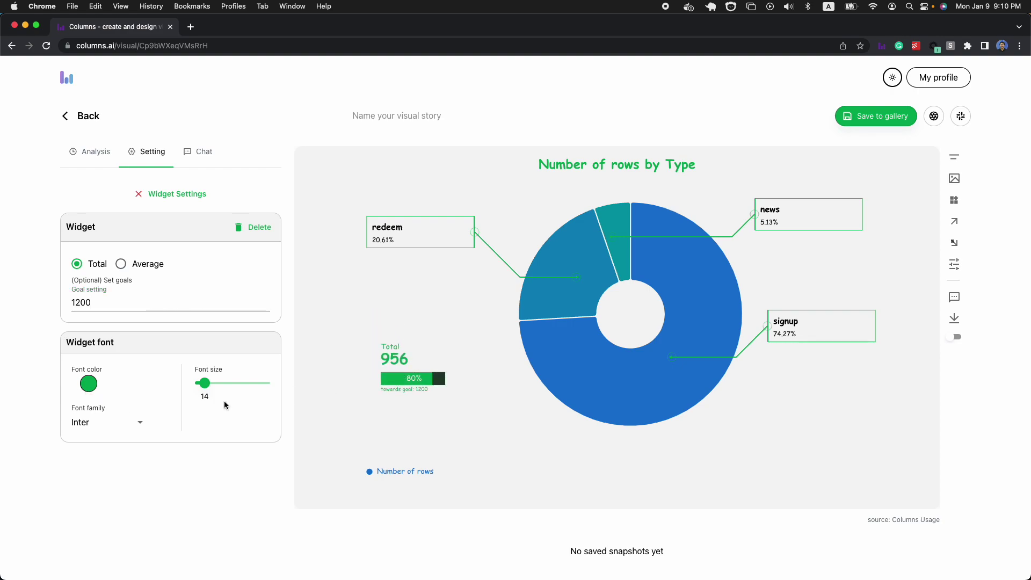
click(124, 428)
click(109, 441)
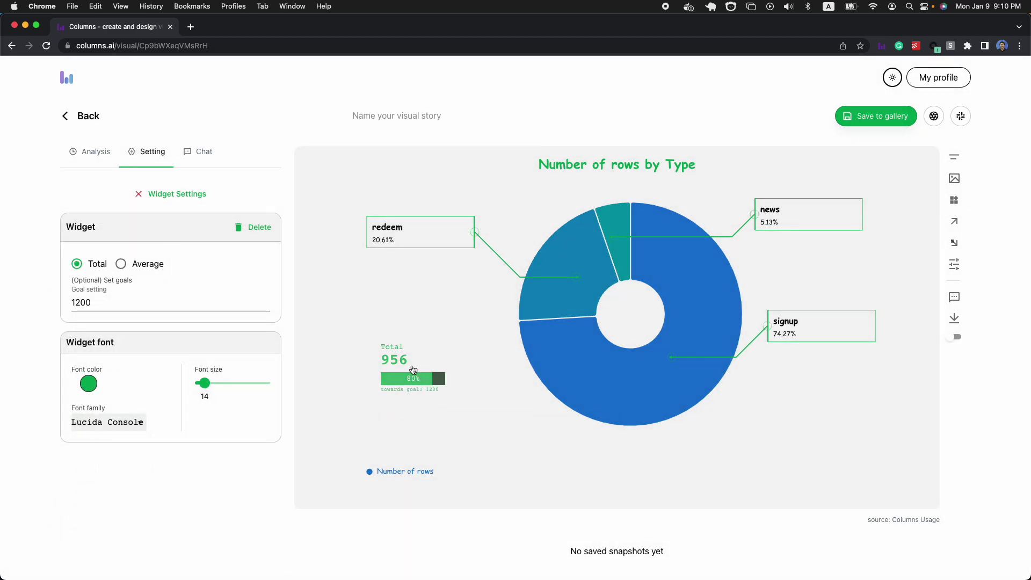
mouse_move(398, 375)
mouse_down()
mouse_move(393, 357)
mouse_move(407, 344)
mouse_move(399, 399)
mouse_move(401, 390)
mouse_up()
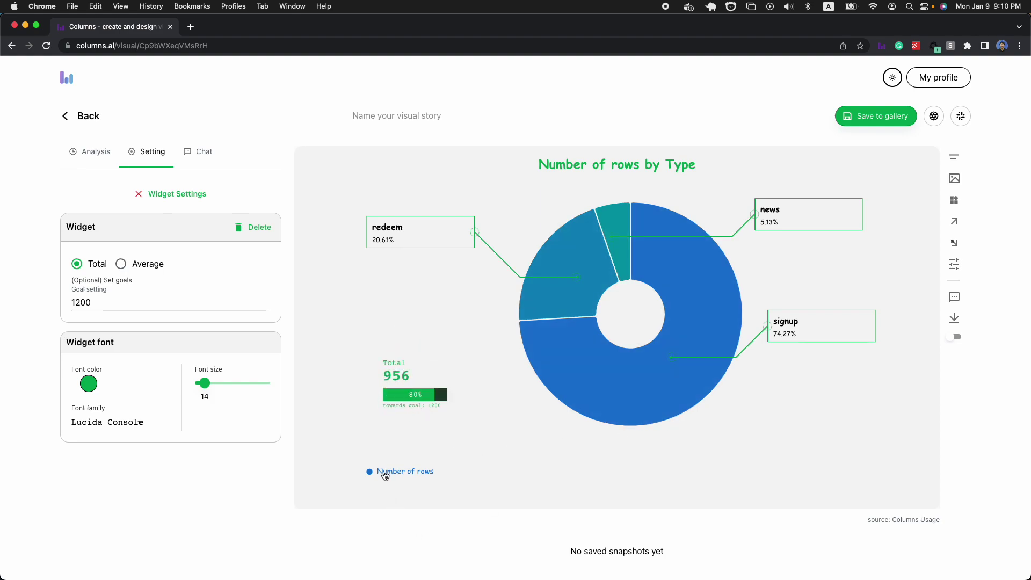
drag(385, 476, 790, 446)
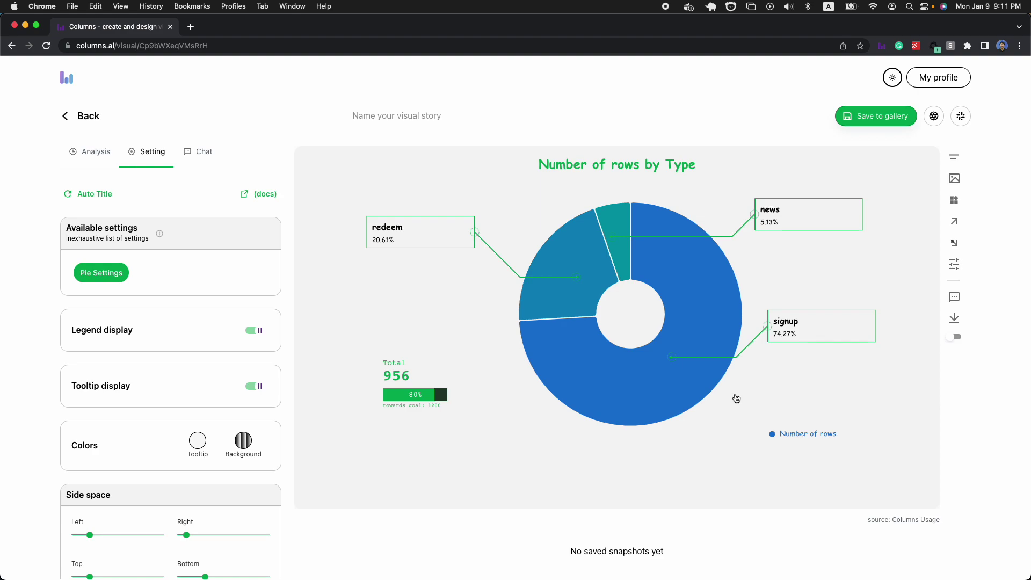
- Reopen the Total widget's settings
click(395, 397)
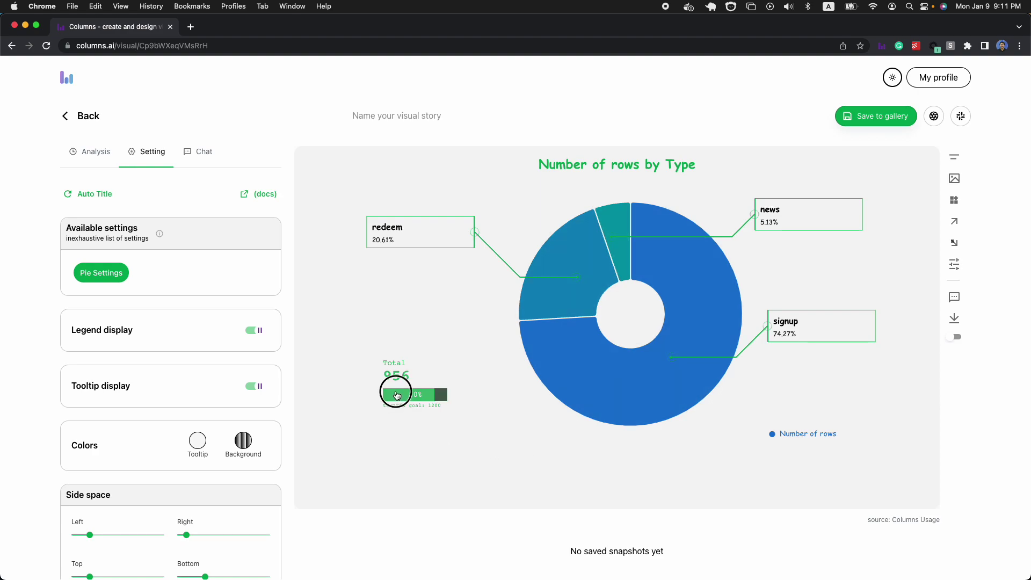